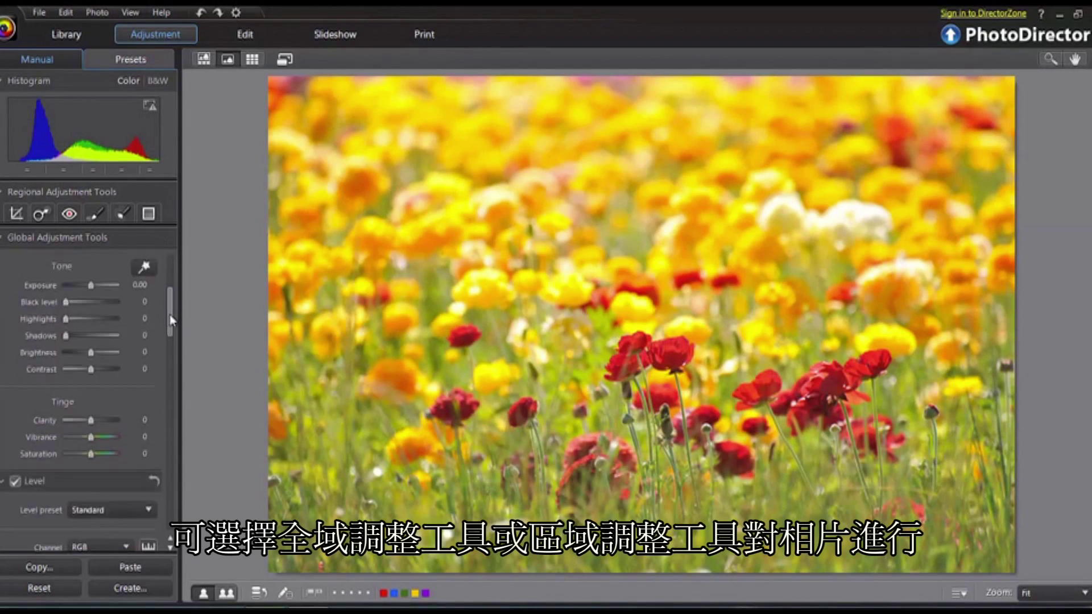
left_click_drag(169, 346, 170, 369)
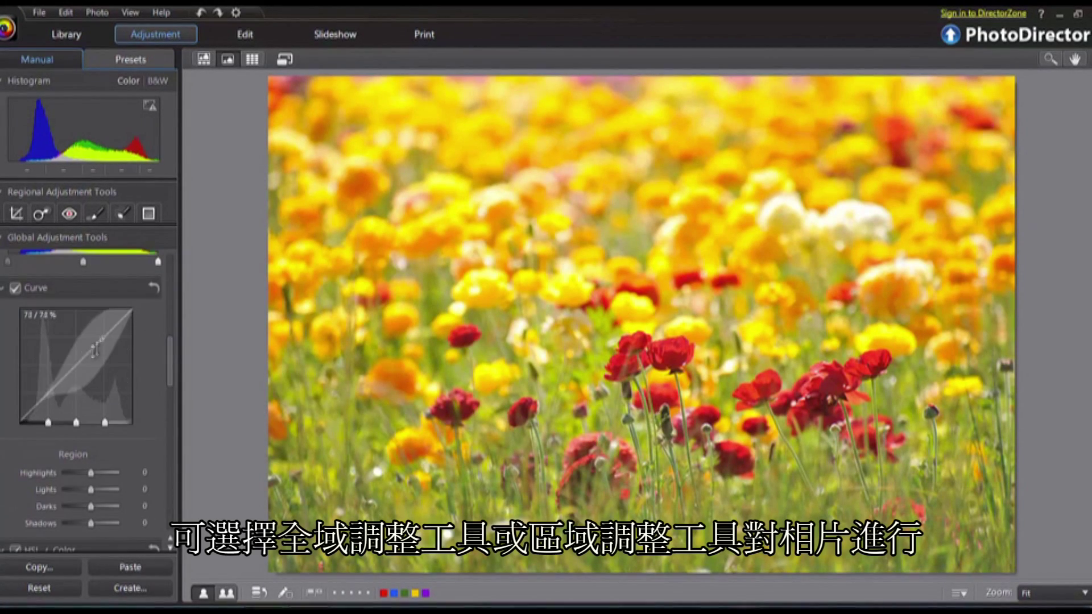
Step: Lower the tone-curve point in Manual adjustment to darken the flower-field photo
left_click_drag(74, 392, 72, 398)
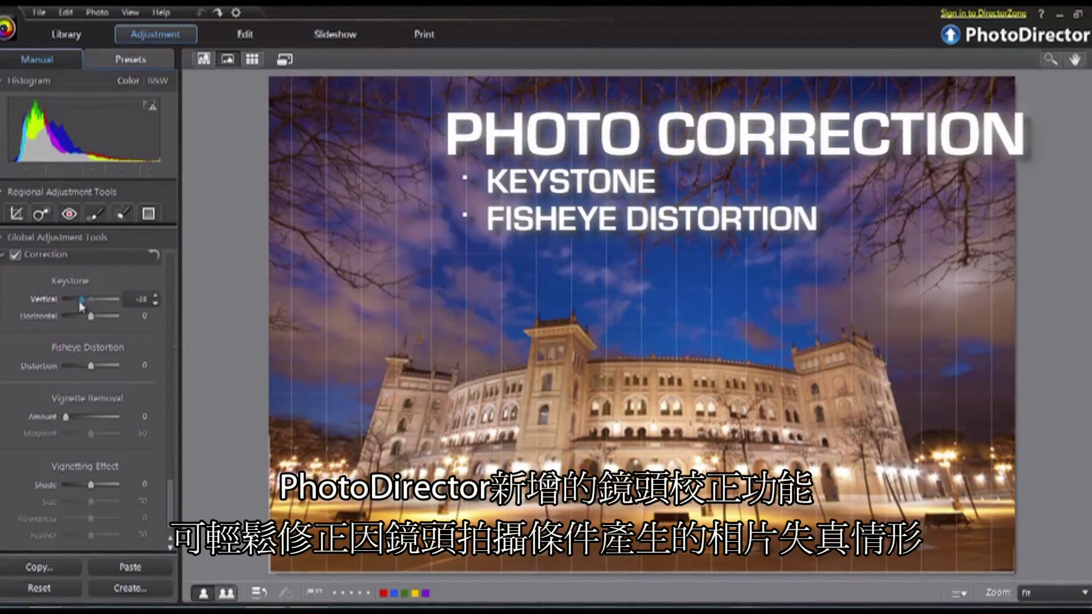
Step: Drag the Keystone Vertical slider left to straighten the night arena photo
left_click_drag(81, 306, 67, 305)
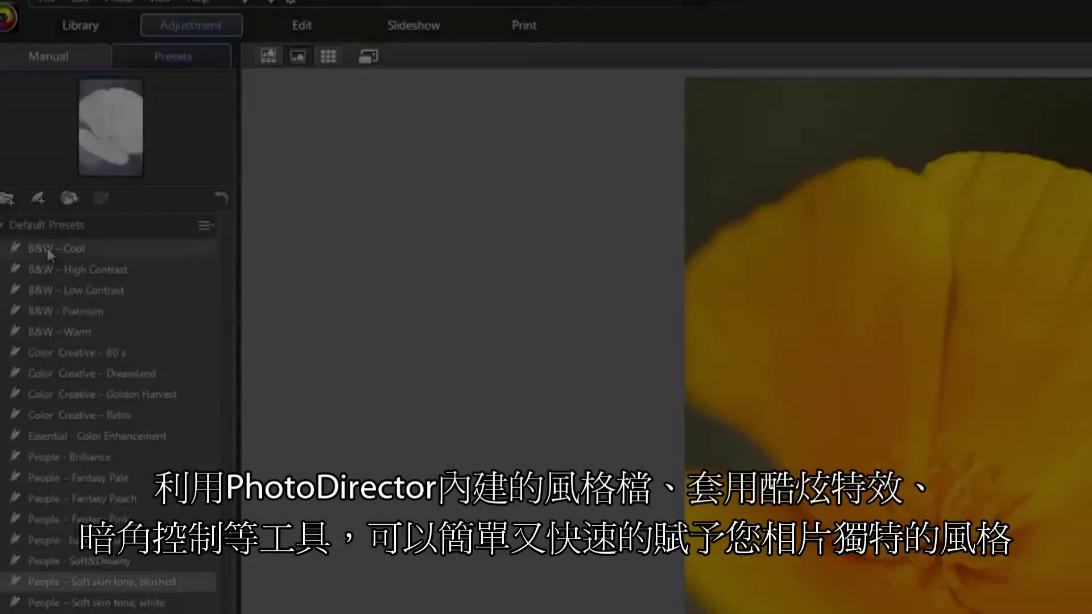
Step: Apply B&W – Warm, People – Soft&Dreamy and a yellow-green preset to the poppy; make the toast black and white
left_click(60, 312)
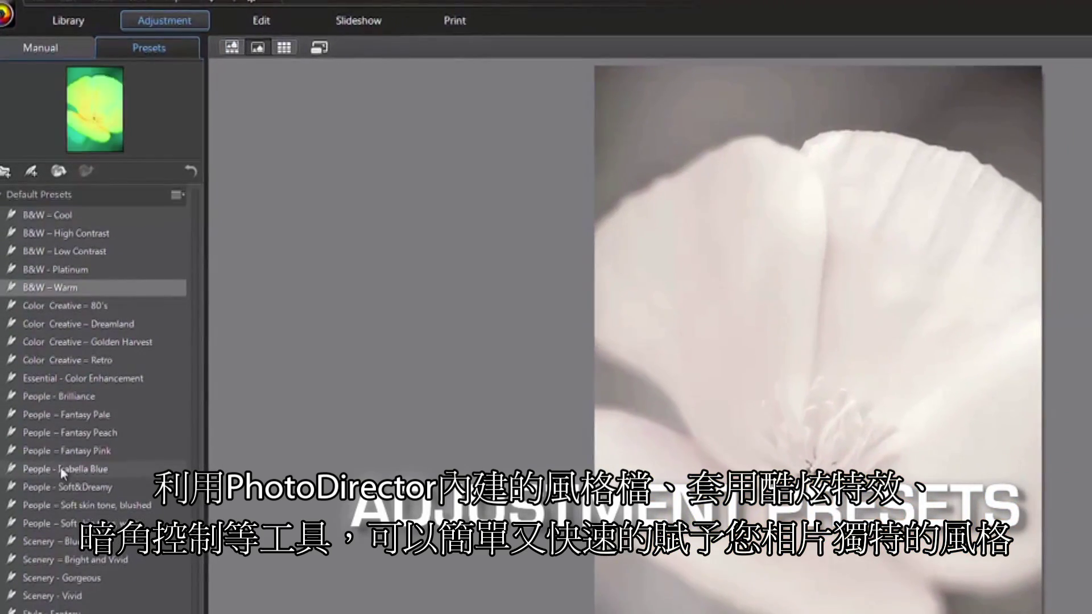
left_click(62, 480)
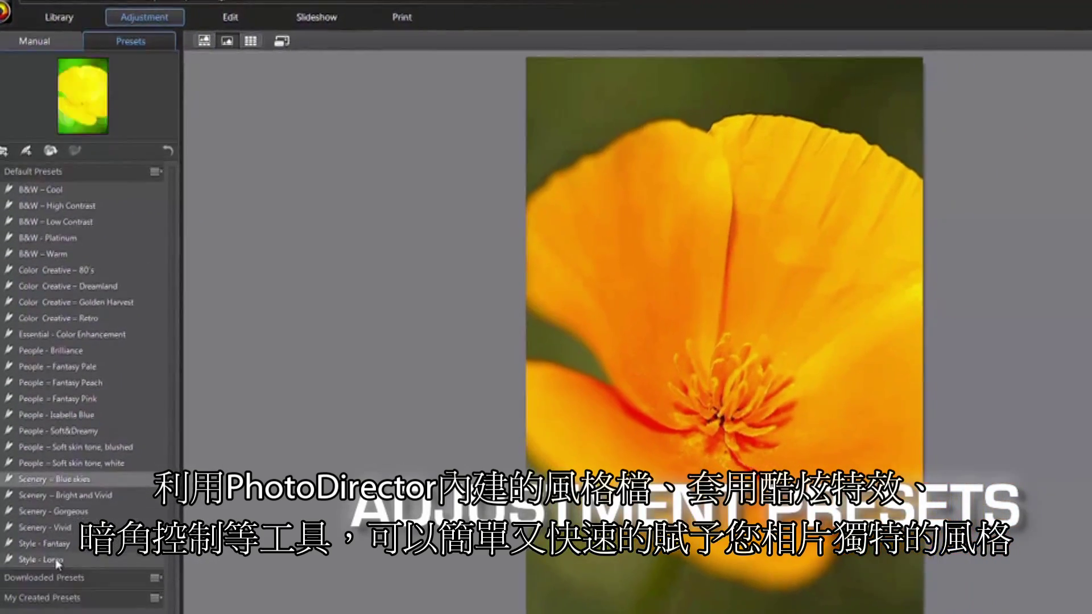
left_click(53, 525)
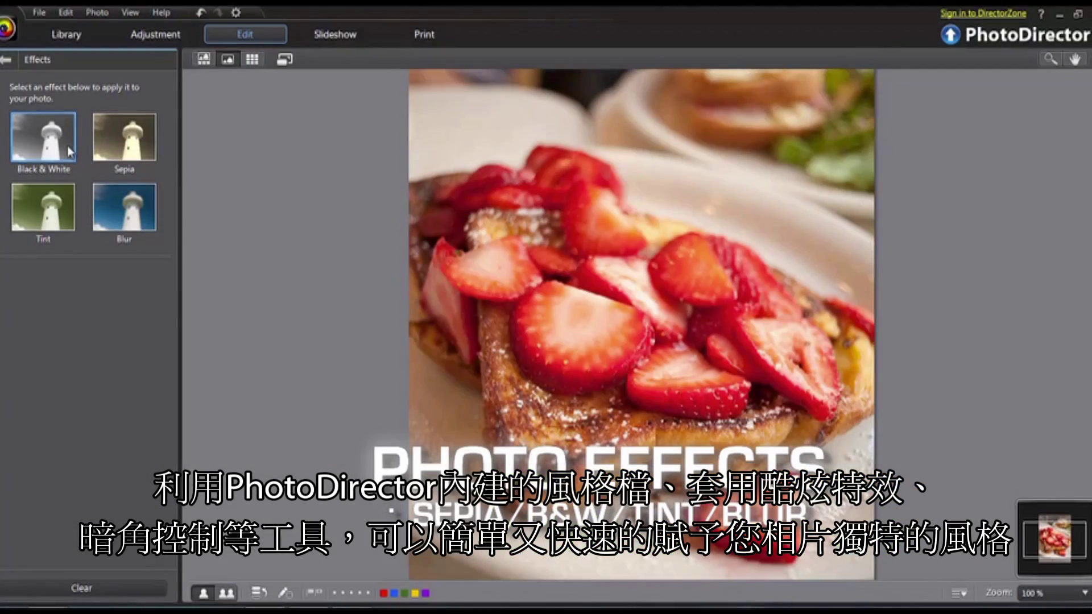
left_click(68, 150)
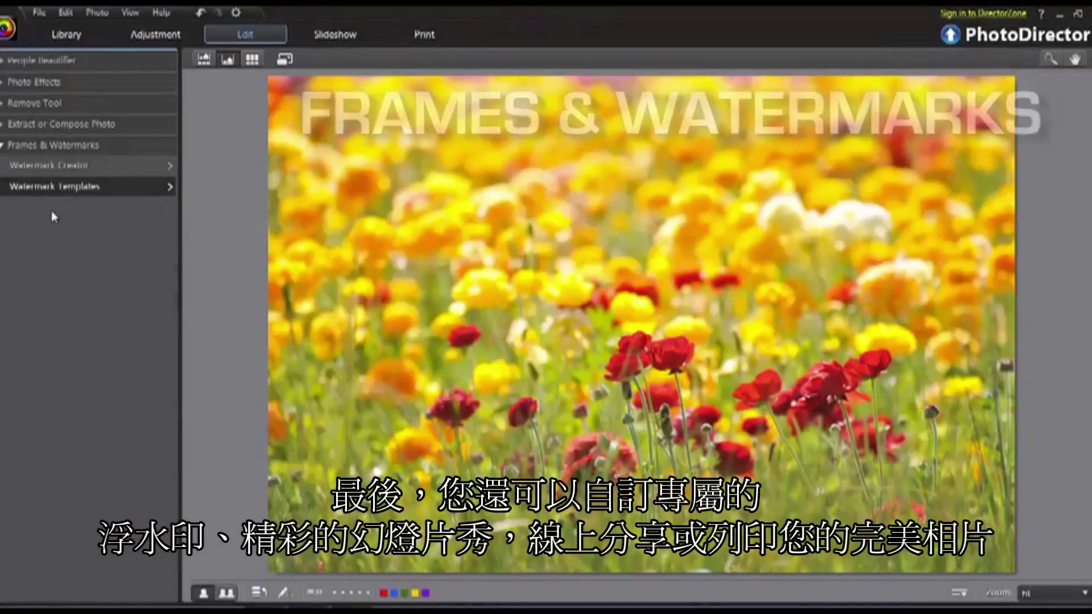
Step: Preview the Default_002 watermark along the flower photo's bottom, then another watermark template
left_click(83, 388)
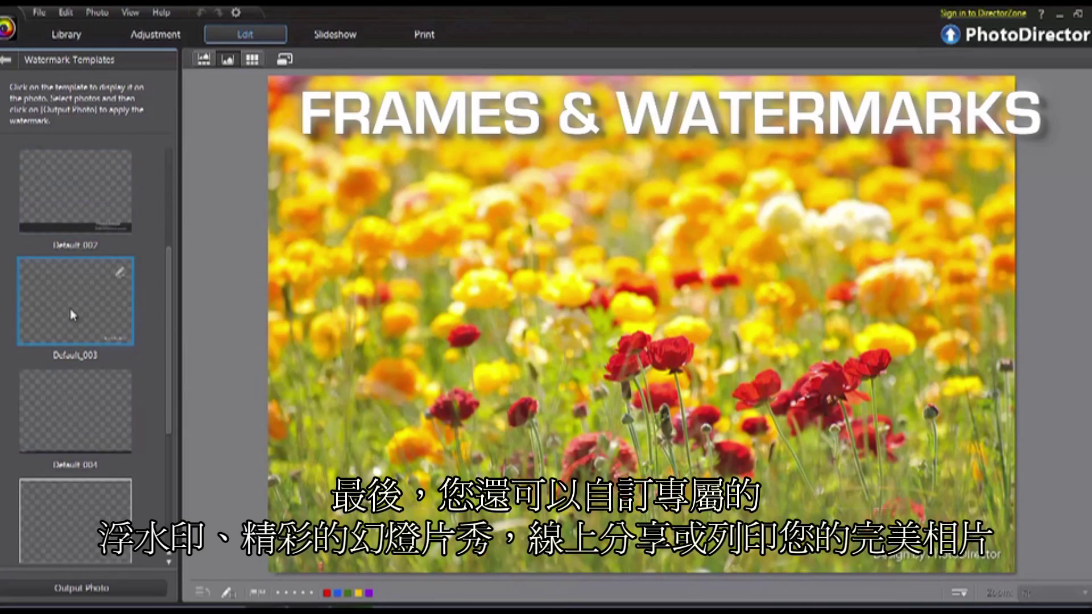
left_click(100, 506)
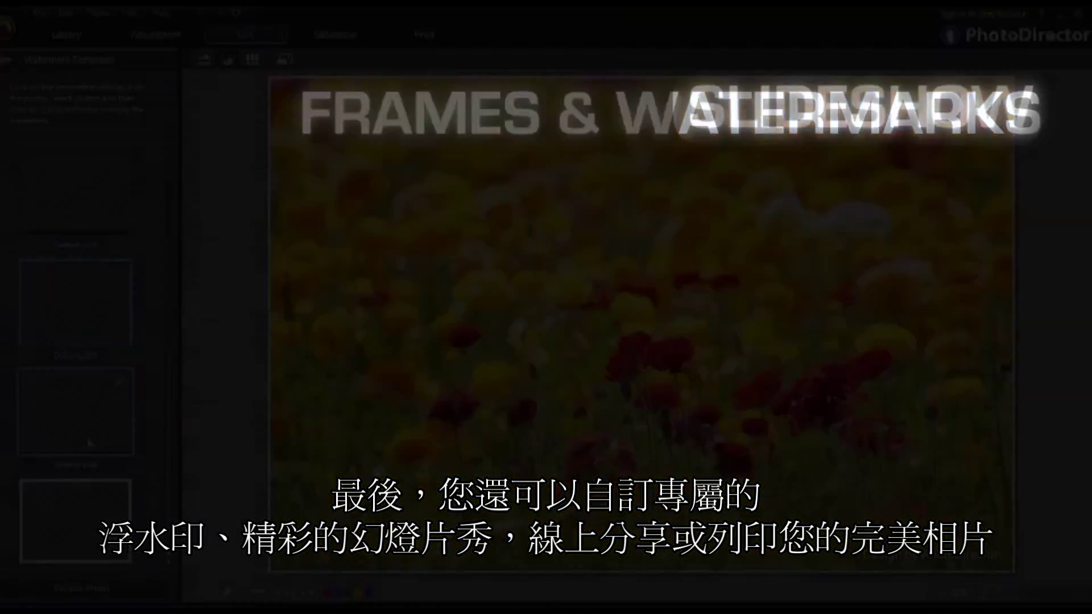